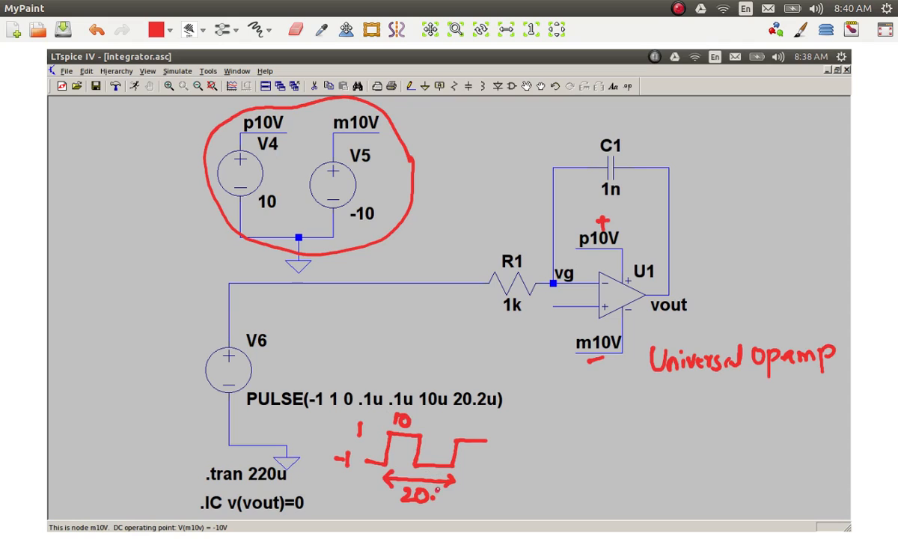
Step: Complete the 20.2 period label under the sketched square wave and circle the R1 and C1 values in red
mouse_move(440, 493)
left_mouse_down()
mouse_move(442, 503)
mouse_move(452, 503)
left_mouse_up()
mouse_move(518, 289)
left_mouse_down()
mouse_move(492, 296)
mouse_move(525, 312)
mouse_move(524, 291)
left_mouse_up()
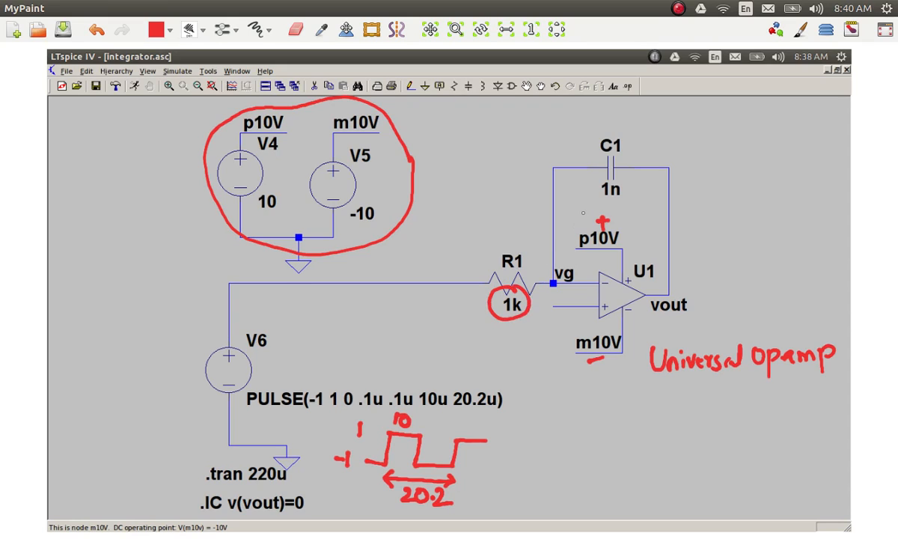
mouse_move(600, 180)
left_mouse_down()
mouse_move(590, 207)
mouse_move(625, 187)
mouse_move(590, 188)
left_mouse_up()
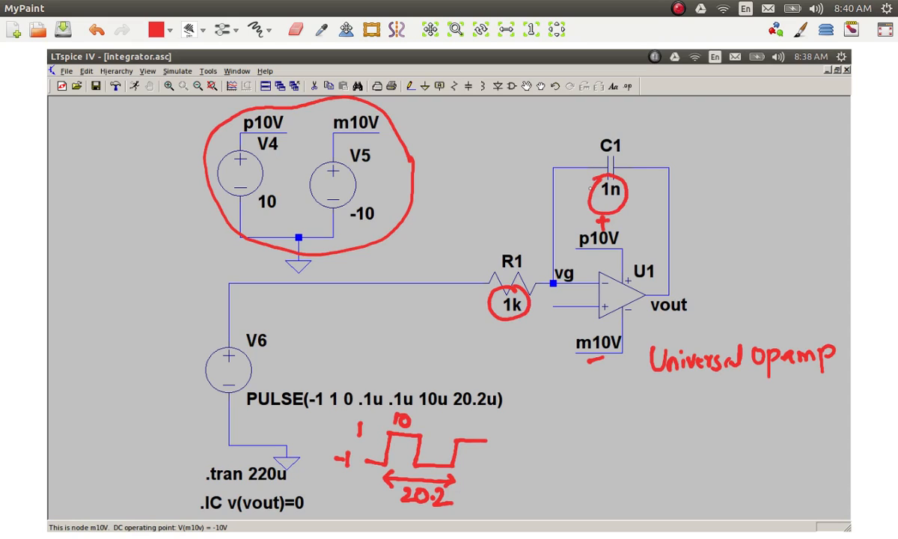
Step: Write the calculation 1/RC = 1/(10^3 × 10^-9) = 10^6 beside the capacitor
mouse_move(719, 139)
left_mouse_down()
mouse_move(719, 159)
mouse_move(740, 171)
mouse_move(716, 199)
mouse_move(724, 178)
mouse_move(717, 189)
mouse_move(729, 199)
mouse_move(748, 196)
mouse_move(762, 173)
left_mouse_up()
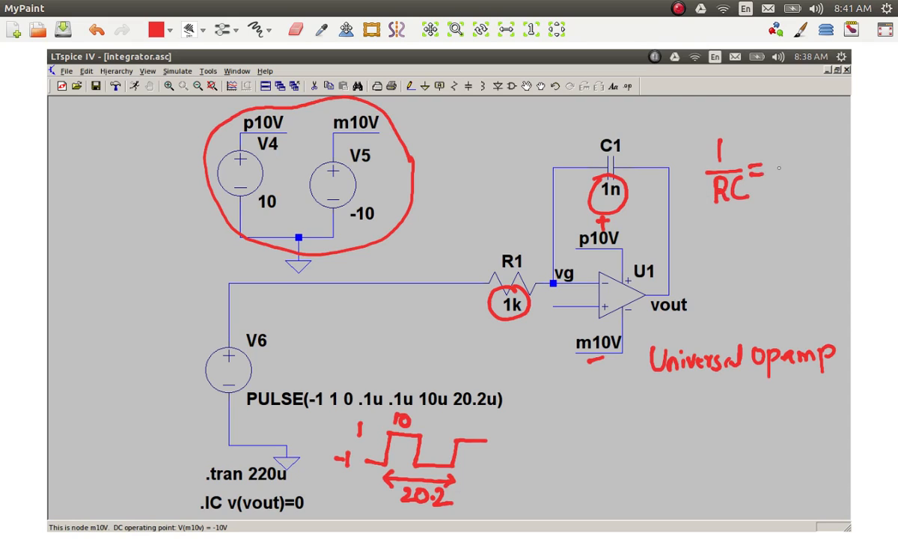
mouse_move(792, 142)
left_mouse_down()
mouse_move(791, 167)
mouse_move(813, 171)
mouse_move(778, 193)
mouse_move(788, 179)
mouse_move(816, 197)
mouse_move(804, 196)
mouse_move(830, 192)
mouse_move(834, 178)
mouse_move(845, 189)
left_mouse_up()
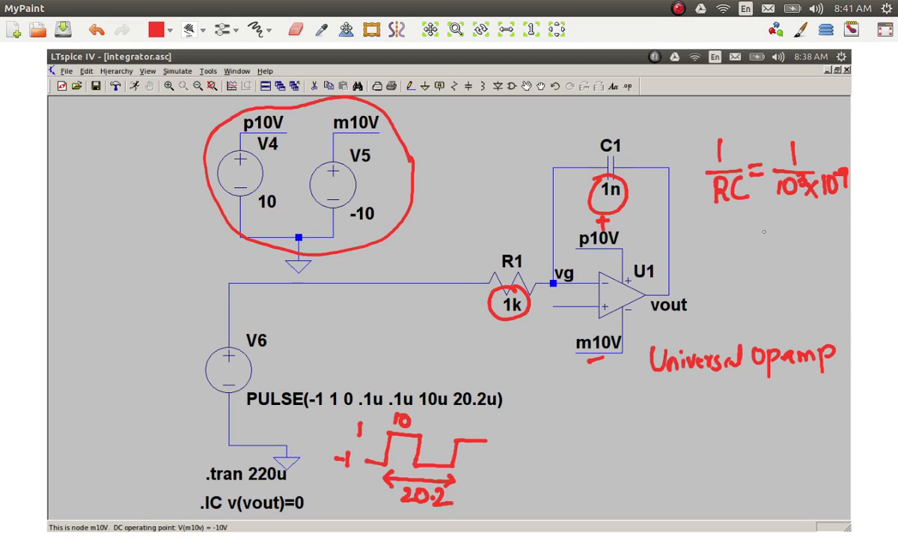
mouse_move(768, 232)
left_mouse_down()
mouse_move(756, 234)
mouse_move(783, 238)
mouse_move(805, 216)
mouse_move(821, 219)
left_mouse_up()
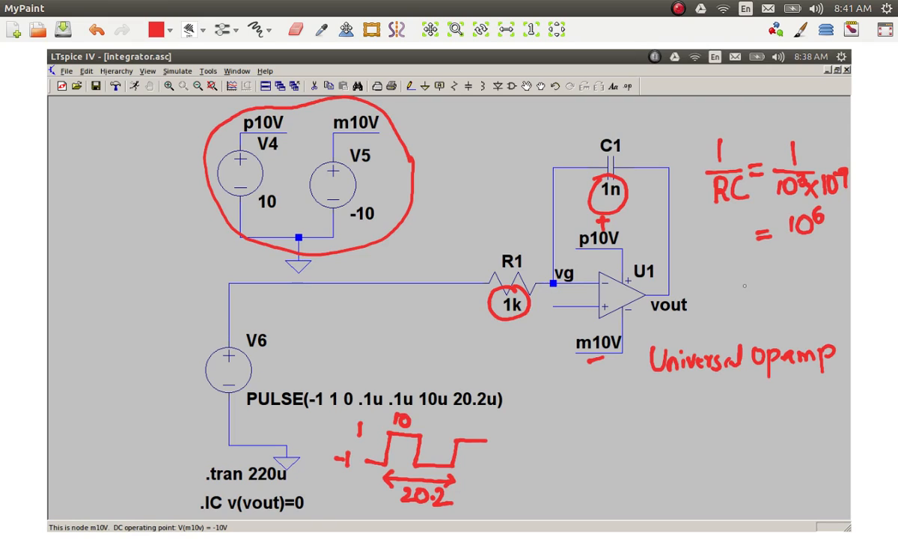
Step: Write 10 µs × 10^6 V/s = 10V below the 1/RC result, striking out the cancelling powers
mouse_move(724, 278)
left_mouse_down()
mouse_move(725, 301)
mouse_move(734, 281)
mouse_move(757, 293)
mouse_move(766, 285)
mouse_move(761, 297)
mouse_move(781, 291)
mouse_move(771, 291)
mouse_move(787, 276)
mouse_move(788, 292)
mouse_move(809, 271)
left_mouse_up()
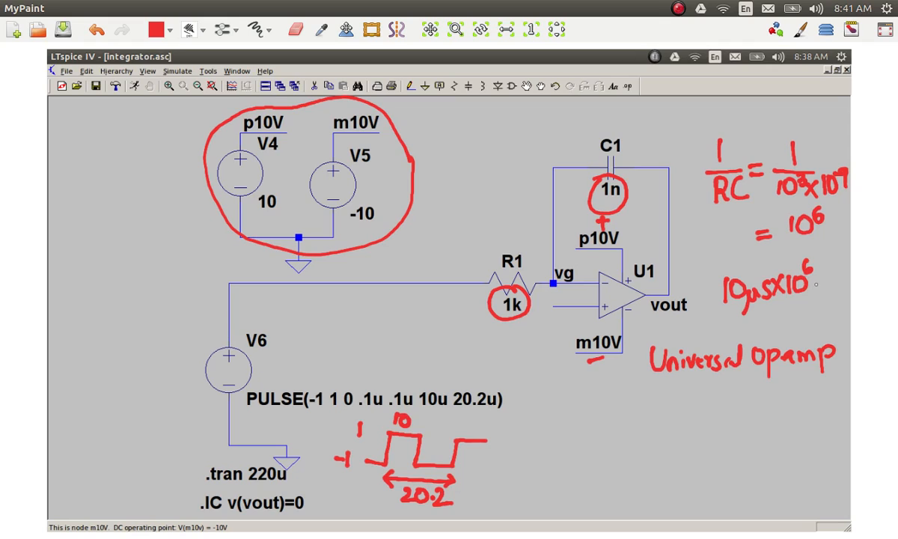
left_click_drag(815, 278, 829, 293)
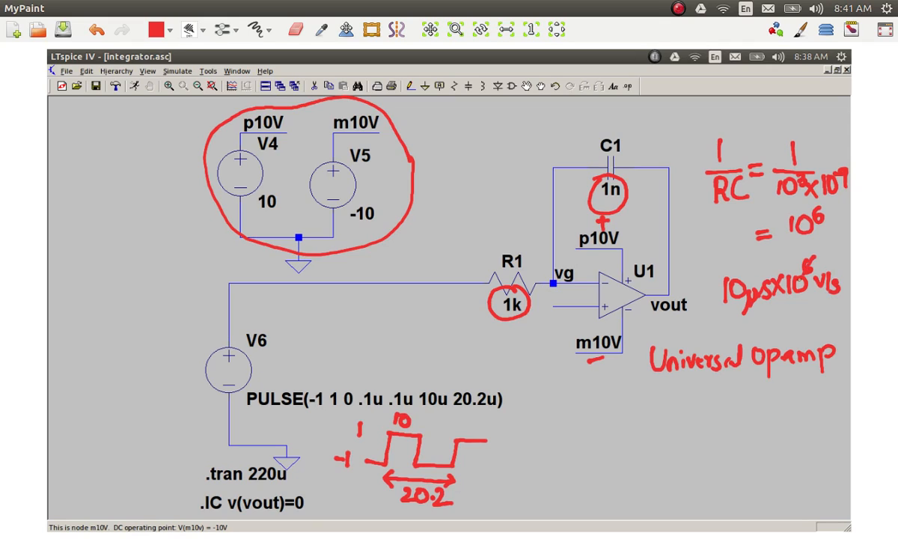
mouse_move(799, 277)
left_mouse_down()
mouse_move(773, 323)
mouse_move(796, 310)
mouse_move(802, 322)
mouse_move(809, 306)
left_mouse_up()
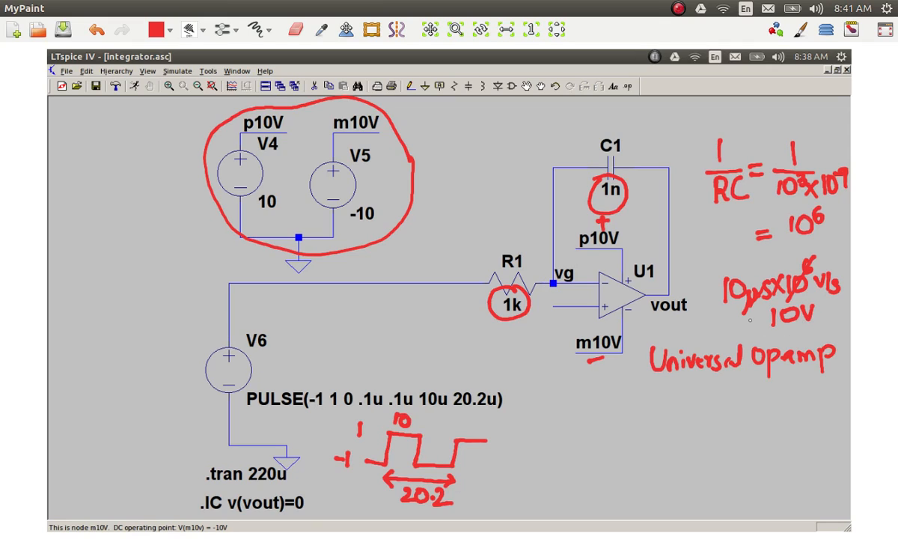
left_click_drag(750, 320, 762, 326)
Step: Label the 1/RC expression "Slope" with an arrow and write t/RC = τ/RC above the 10 µs calculation
mouse_move(692, 124)
left_mouse_down()
mouse_move(681, 140)
mouse_move(739, 137)
left_mouse_up()
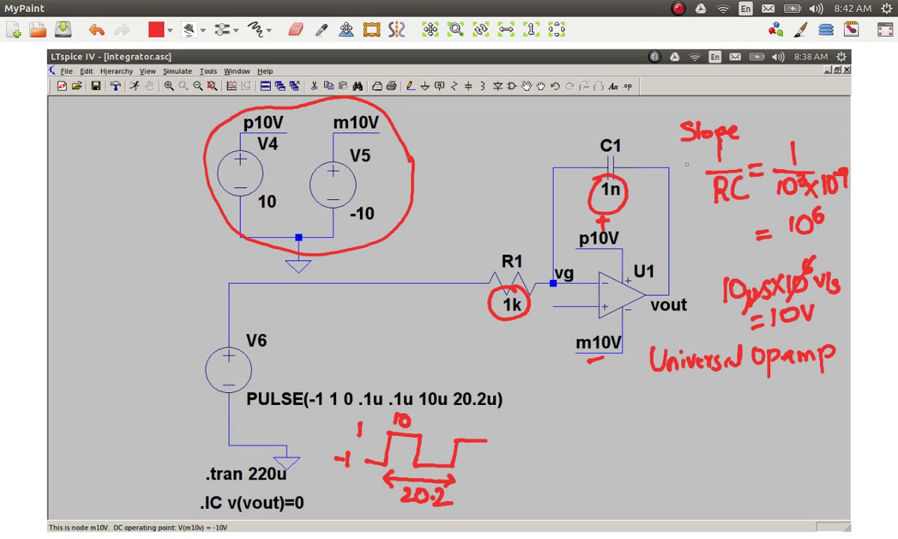
left_click_drag(691, 160, 695, 186)
mouse_move(691, 248)
left_mouse_down()
mouse_move(709, 245)
mouse_move(705, 256)
mouse_move(715, 260)
mouse_move(698, 280)
mouse_move(752, 247)
mouse_move(757, 262)
mouse_move(771, 261)
mouse_move(752, 276)
mouse_move(757, 268)
mouse_move(769, 276)
left_mouse_up()
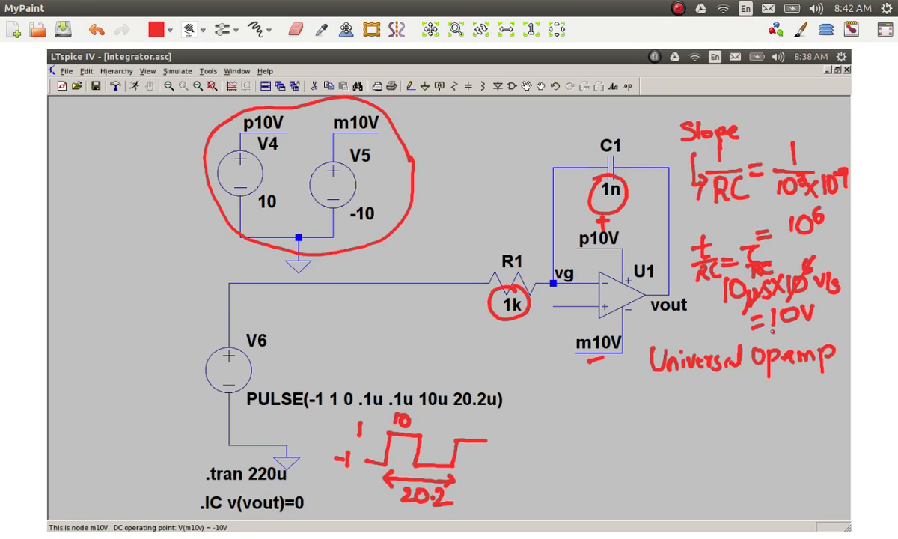
Step: Underline the 10V result and sketch a V-shaped output ramp with a vertical arrow marking its height as 10
left_click_drag(770, 327, 809, 325)
mouse_move(685, 393)
left_mouse_down()
mouse_move(721, 425)
mouse_move(763, 392)
left_mouse_up()
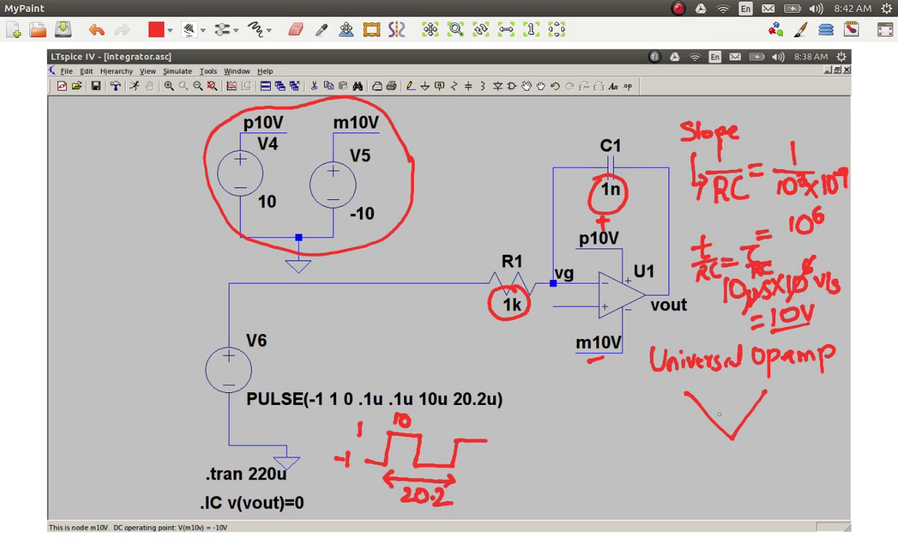
left_click_drag(665, 392, 677, 395)
left_click_drag(665, 448, 677, 443)
mouse_move(668, 392)
left_mouse_down()
mouse_move(671, 440)
mouse_move(642, 425)
mouse_move(669, 405)
left_mouse_up()
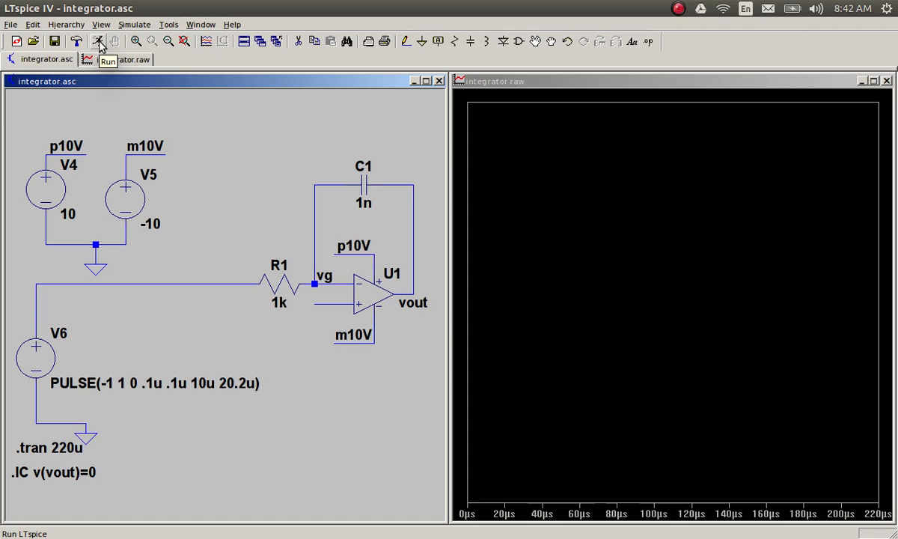
Step: Switch to LTspice, run the integrator simulation, and plot the V6 input, m10V and p10V voltages
left_click(101, 43)
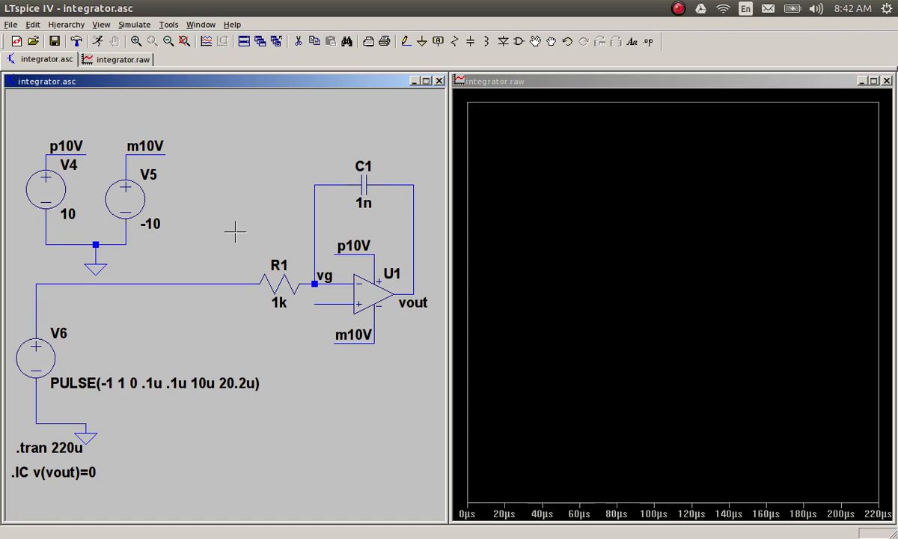
left_click(151, 283)
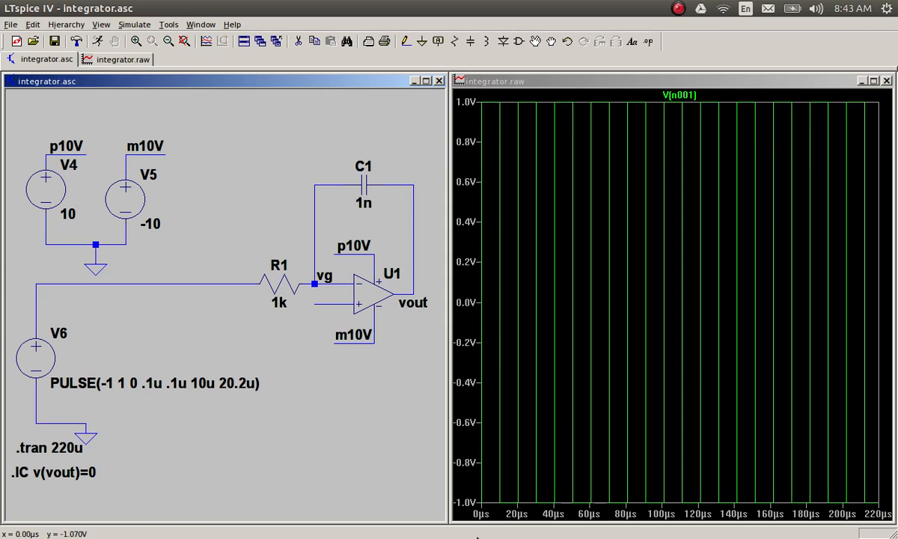
left_click(159, 152)
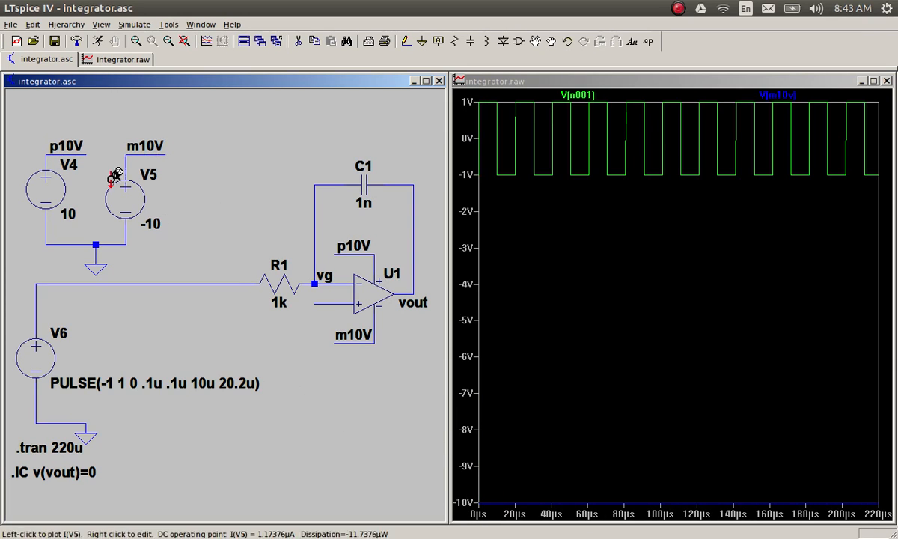
left_click(65, 150)
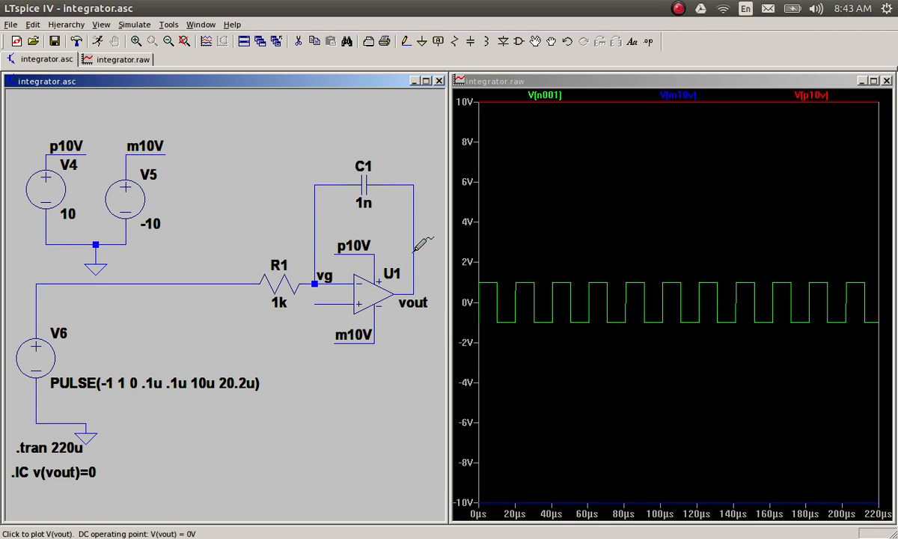
Step: Plot the vout voltage alone, inspecting its first 11 µs, and overlay the V6 input voltage over the full time range
left_click(413, 251)
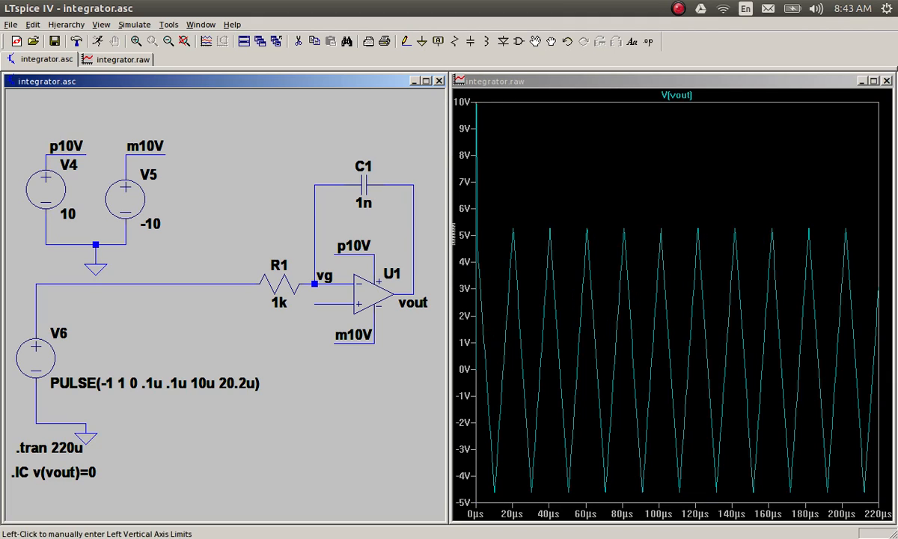
left_click_drag(494, 104, 407, 484)
right_click(571, 210)
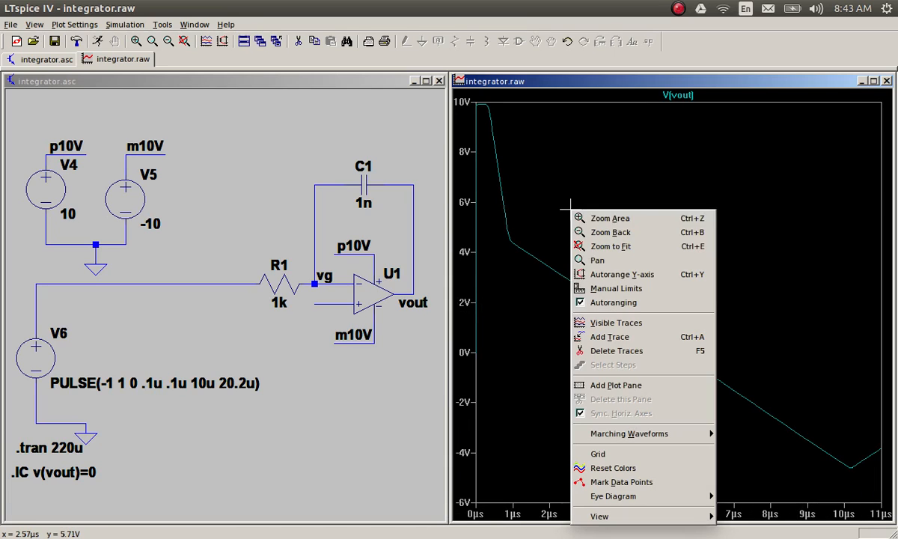
left_click(588, 246)
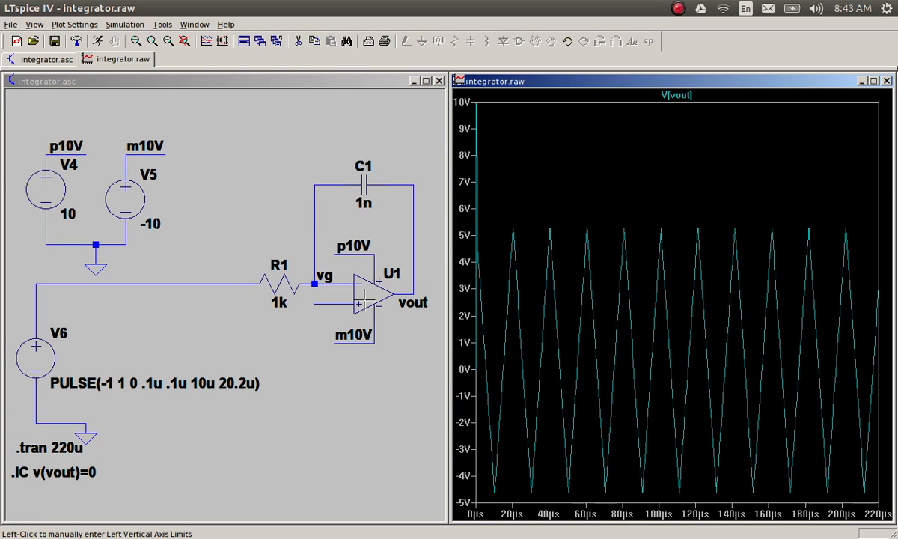
left_click(62, 284)
left_click(61, 283)
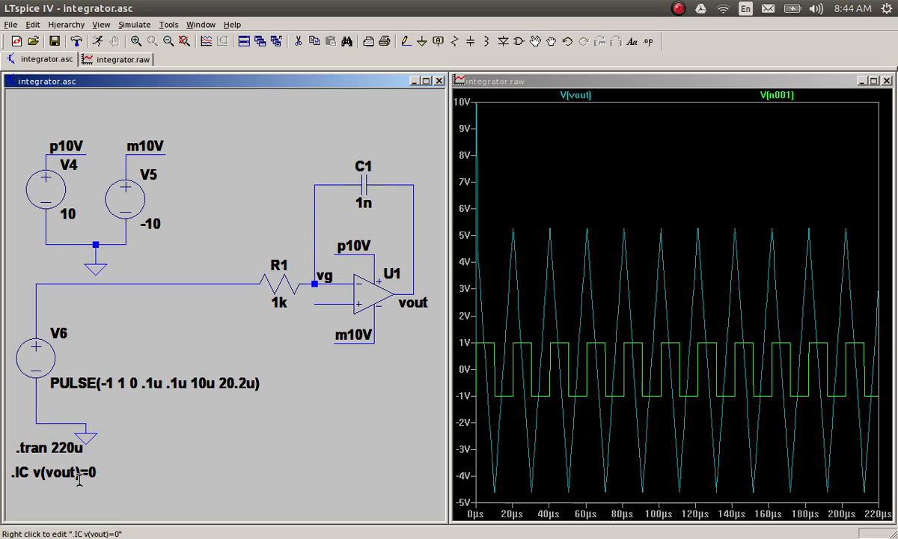
Step: Turn the .IC v(vout)=0 directive into a comment prefixed with an asterisk and rerun the simulation
left_click(647, 41)
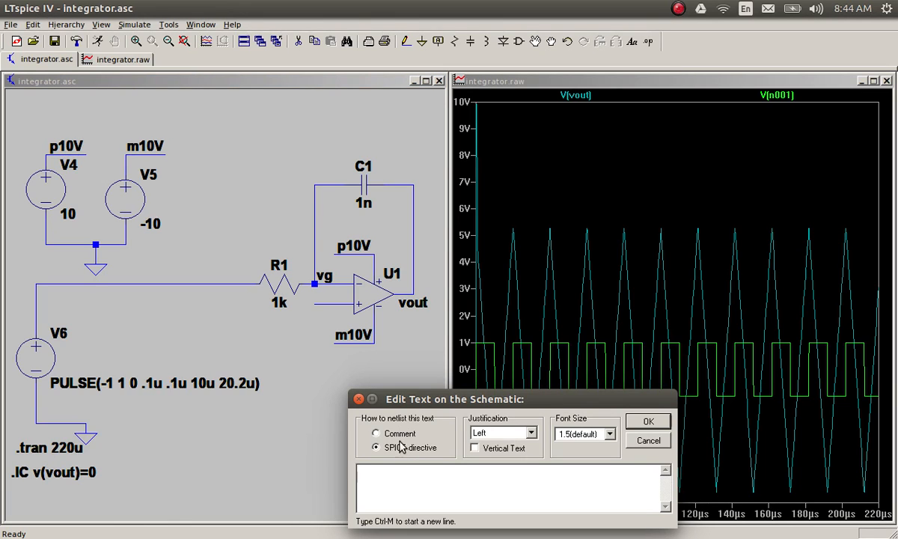
left_click(648, 440)
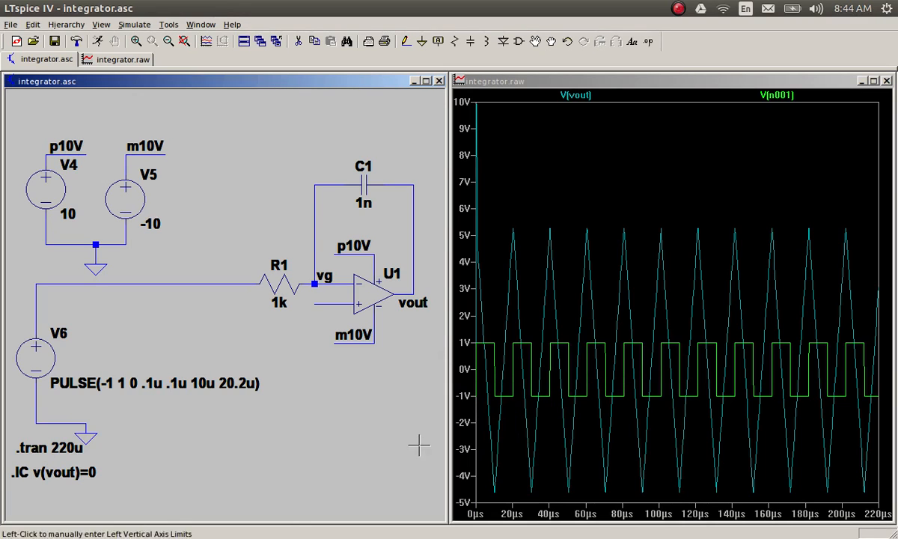
right_click(52, 467)
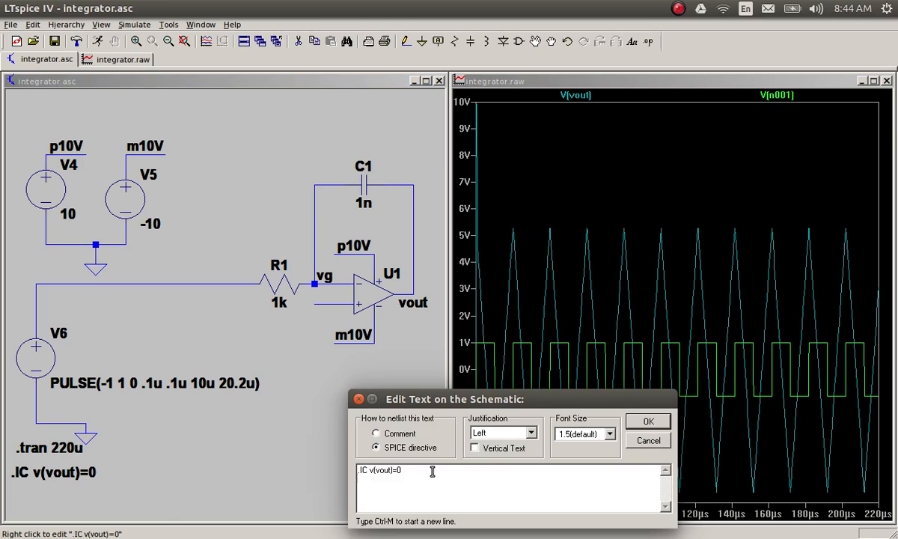
left_click(376, 433)
left_click(357, 471)
type("*")
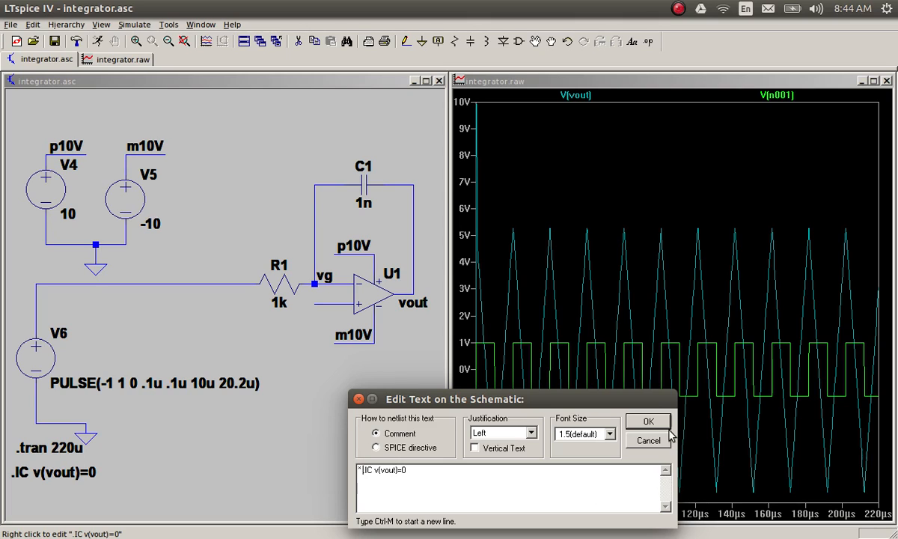
left_click(648, 421)
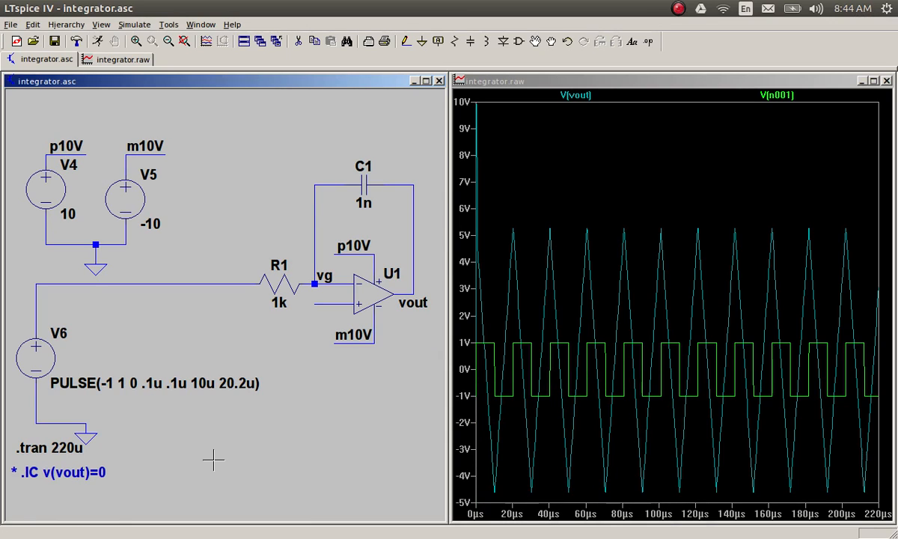
left_click(98, 41)
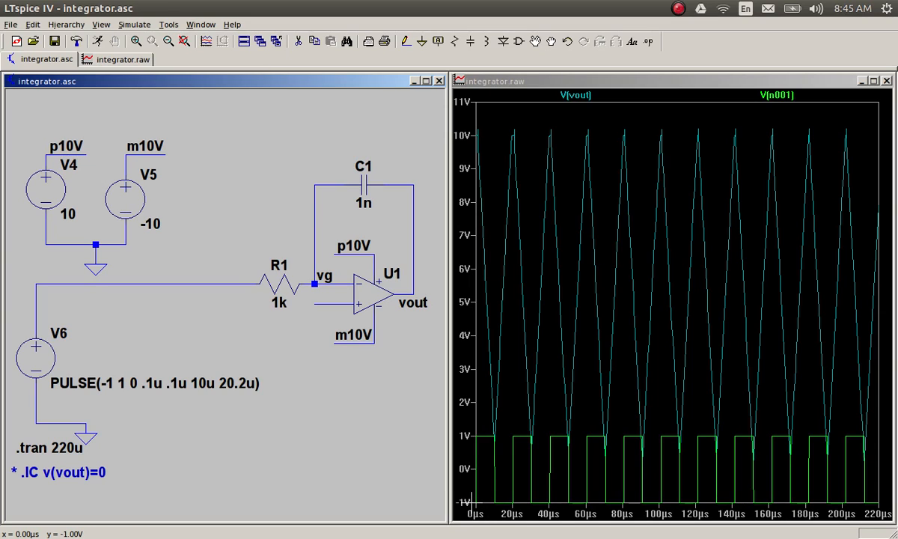
Step: Add the vg and p10V voltages to the plot, examining the first 4 µs before restoring the full time range
left_click(308, 283)
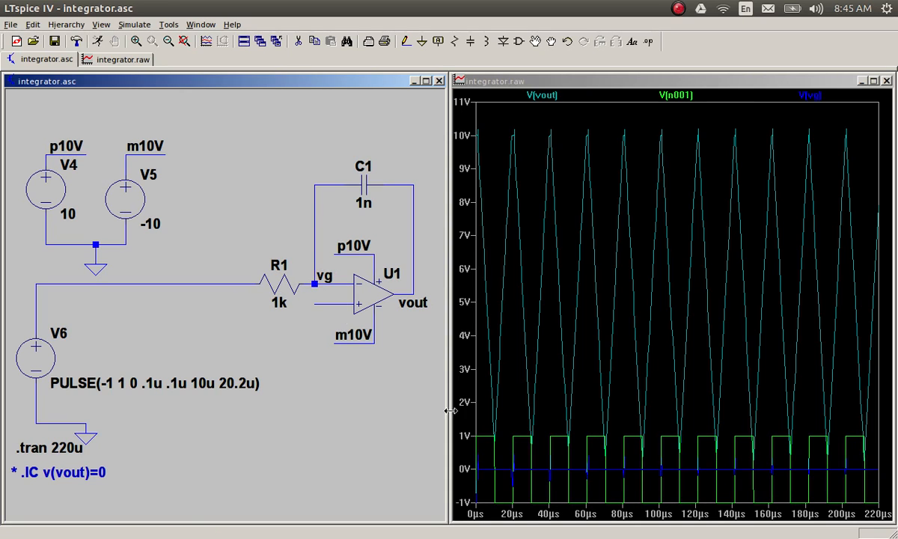
left_click_drag(482, 420, 461, 533)
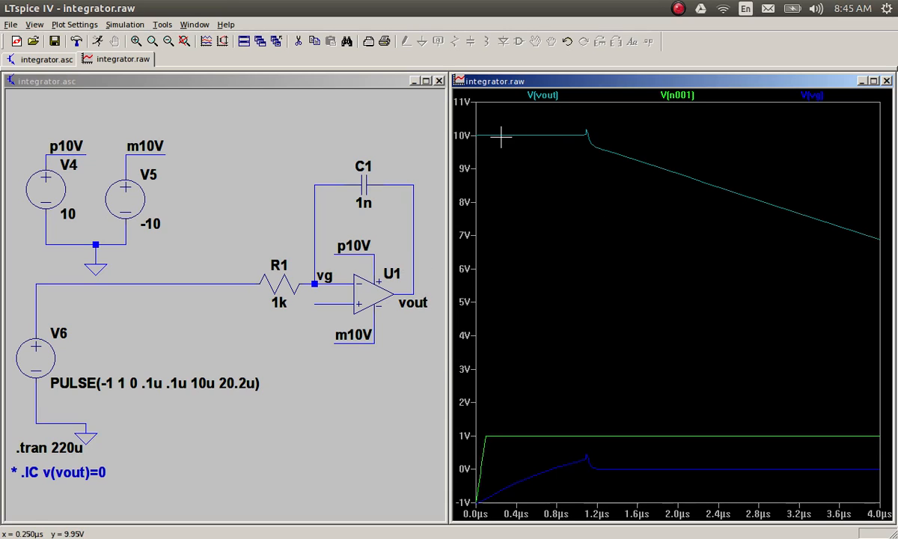
left_click(54, 151)
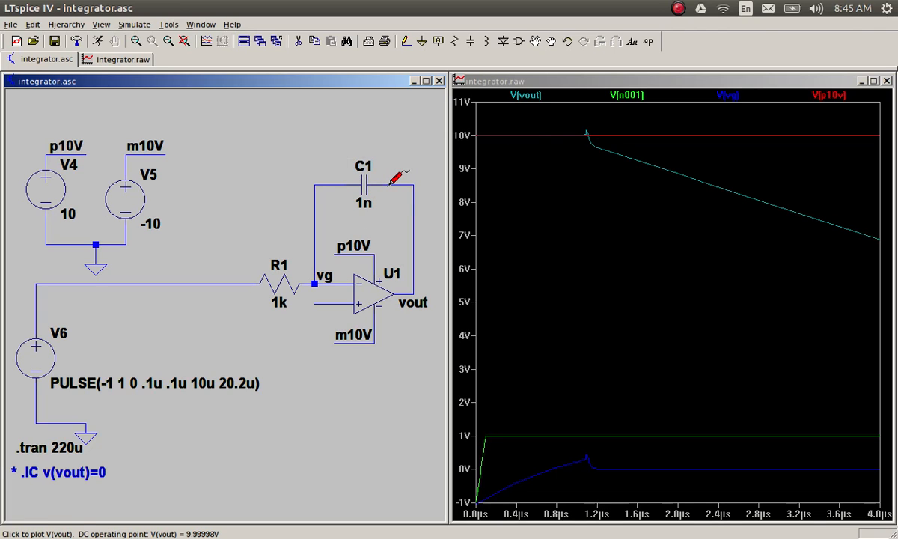
right_click(615, 274)
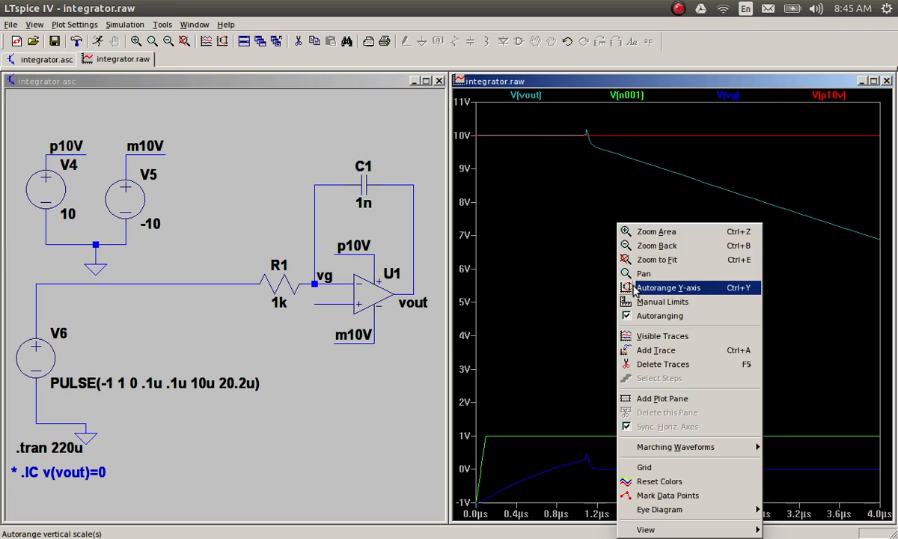
left_click(663, 260)
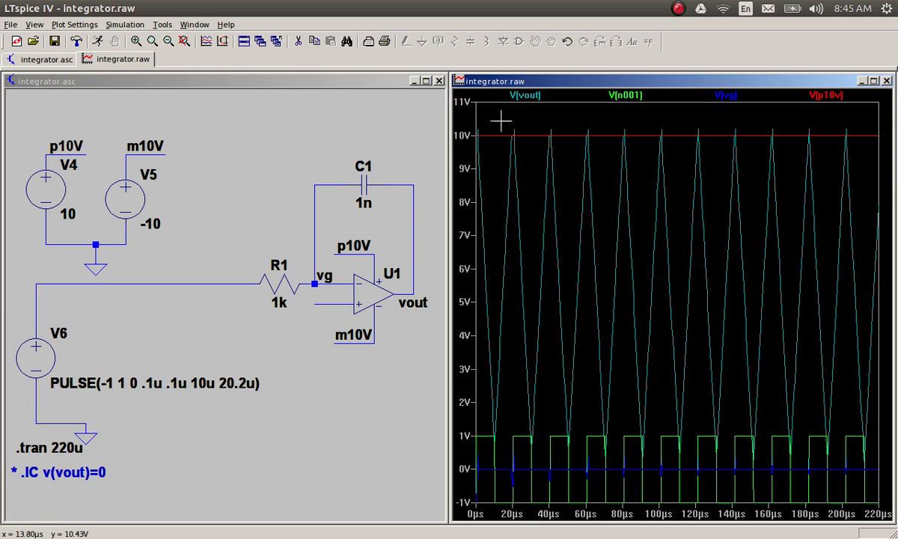
Step: Examine the waveforms between about 12 µs and 38 µs around the output peak, and fit the whole plot again
left_click_drag(500, 120, 541, 473)
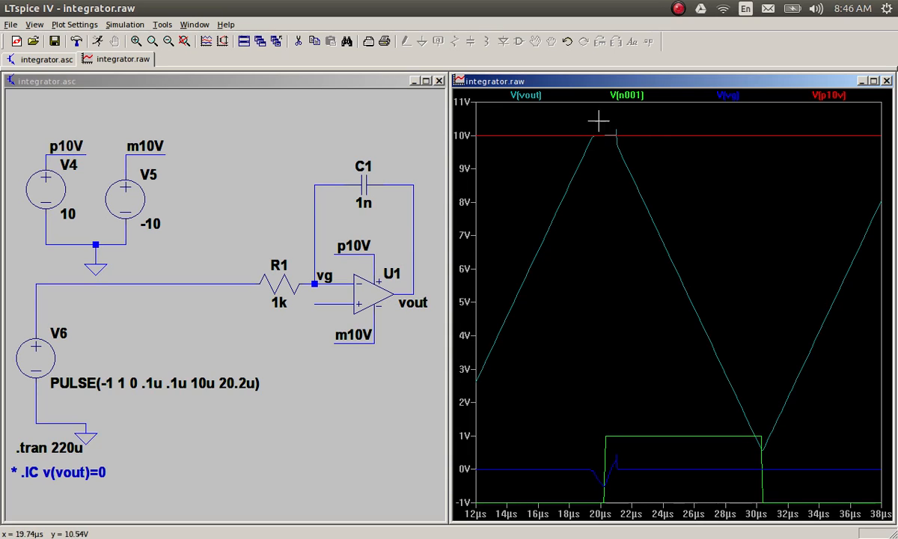
right_click(608, 195)
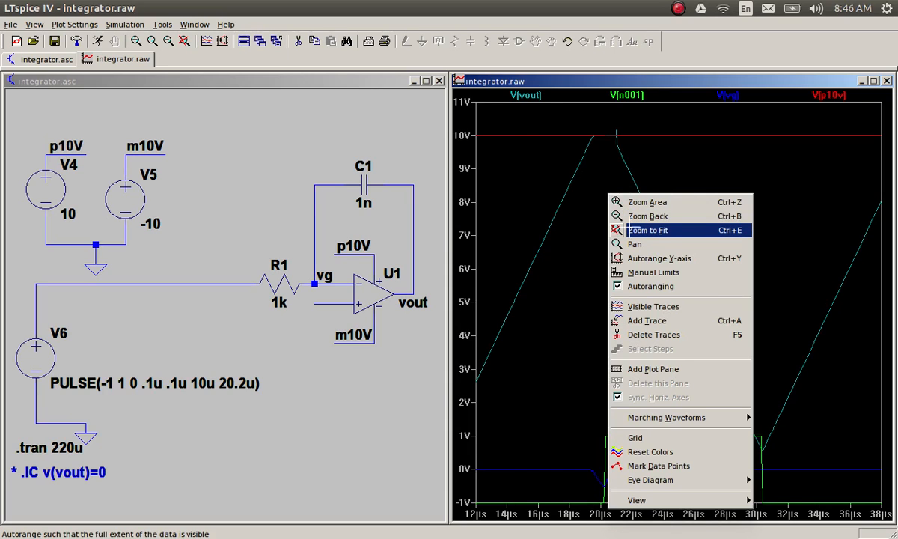
left_click(629, 231)
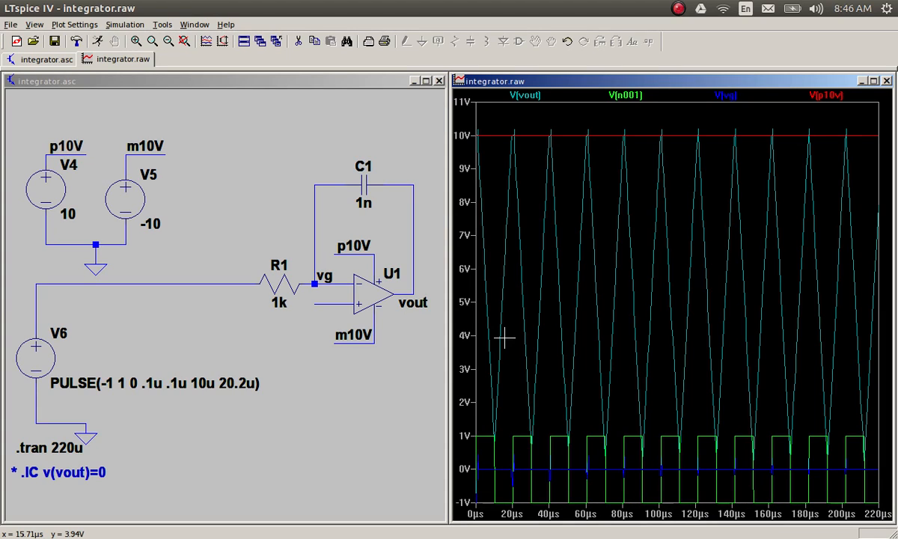
Step: Remove the leading asterisk from the commented .IC v(vout)=0 text on the schematic and rerun the simulation
right_click(62, 463)
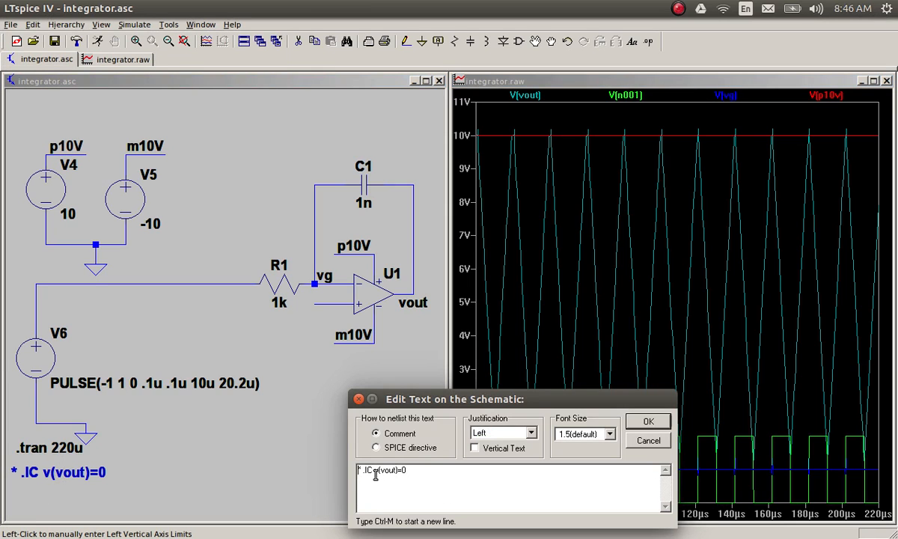
key("Delete")
key("Delete")
left_click(647, 421)
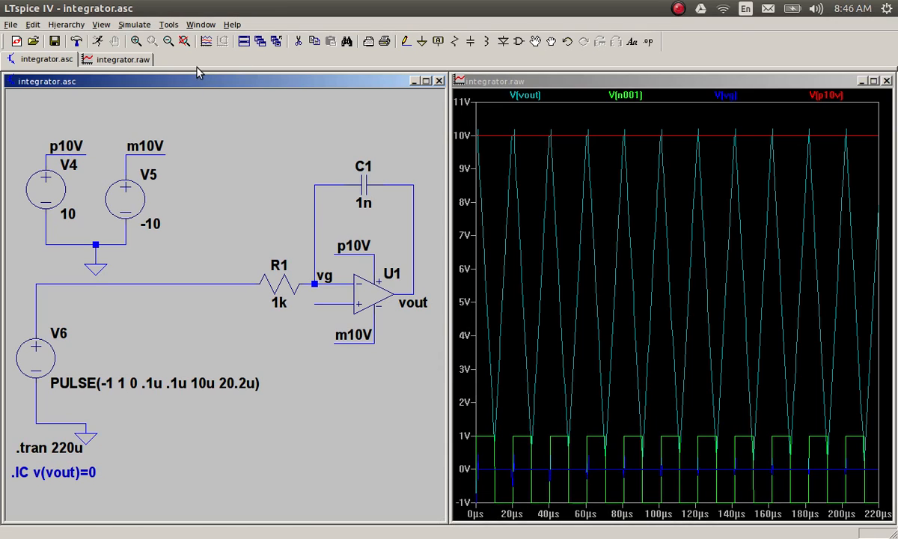
left_click(97, 42)
Step: Convert the .IC v(vout)=0 comment into a SPICE directive and rerun the simulation
right_click(41, 437)
left_click(375, 447)
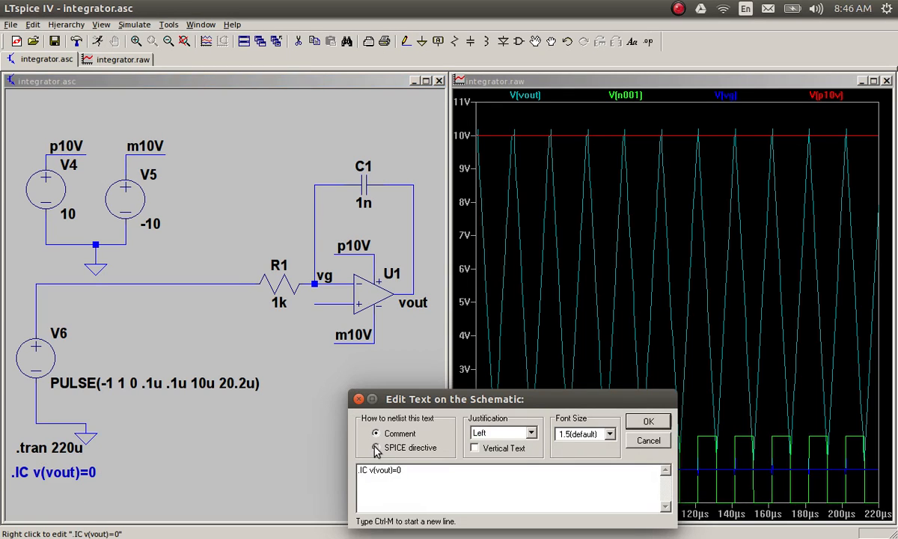
left_click(648, 421)
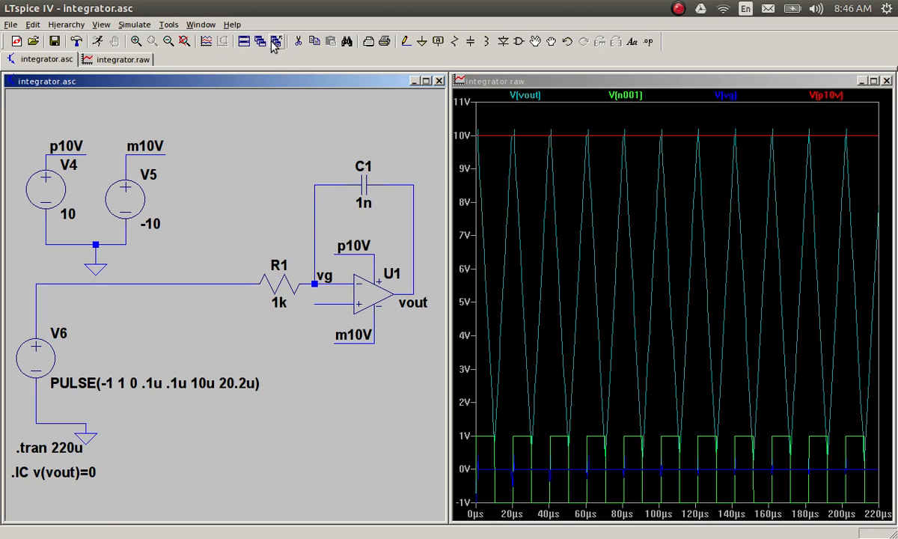
left_click(98, 41)
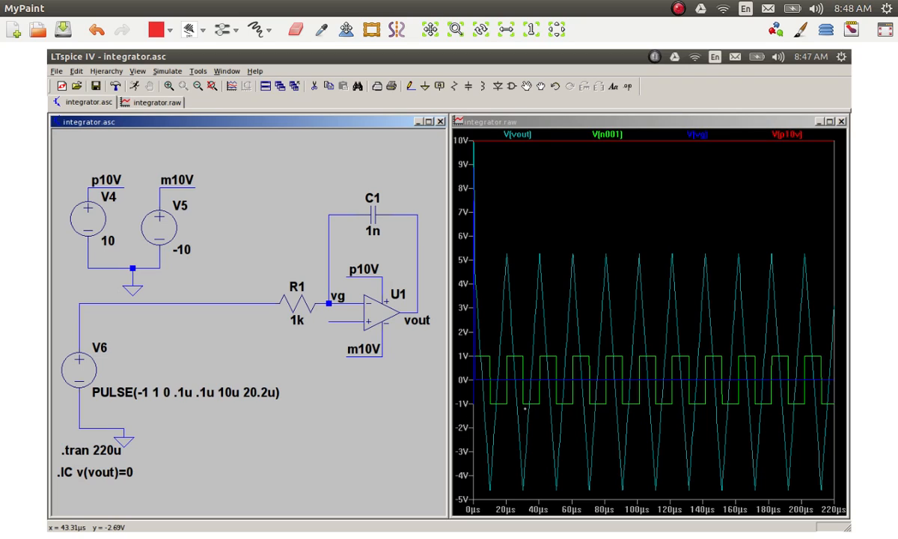
Step: On the screenshot in MyPaint, mark the input pulse's low interval with a red double arrow and sketch the output peak extending to 10 V
mouse_move(524, 408)
left_mouse_down()
mouse_move(531, 416)
mouse_move(524, 415)
left_mouse_up()
left_click_drag(538, 259, 559, 178)
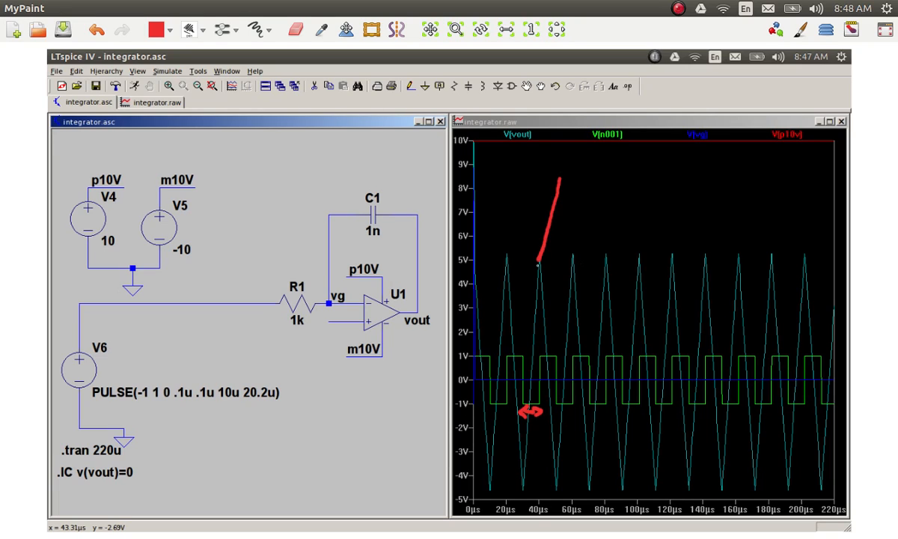
mouse_move(552, 203)
left_mouse_down()
mouse_move(562, 141)
mouse_move(573, 231)
left_mouse_up()
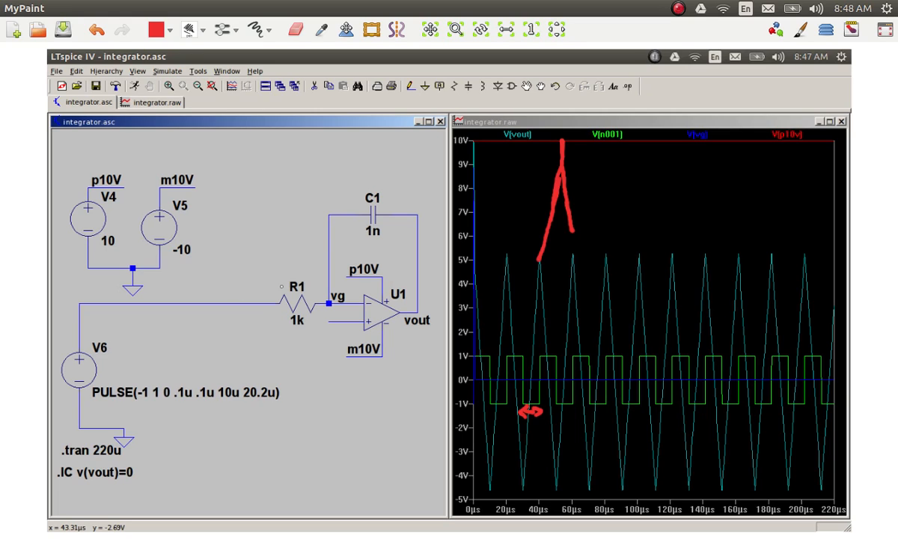
Step: Circle resistor R1 and capacitor C1 in red on the schematic screenshot
mouse_move(292, 274)
left_mouse_down()
mouse_move(269, 293)
mouse_move(317, 331)
mouse_move(278, 275)
left_mouse_up()
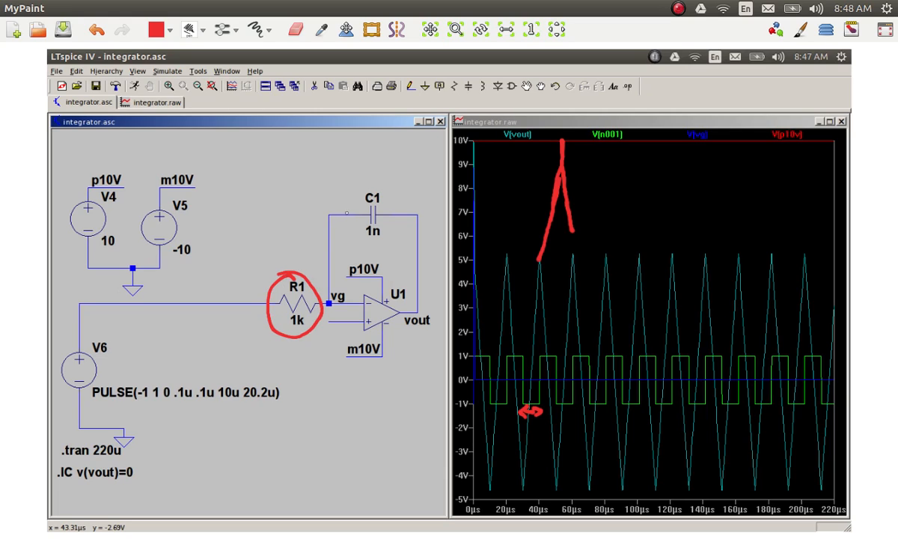
mouse_move(356, 190)
left_mouse_down()
mouse_move(367, 235)
mouse_move(352, 182)
mouse_move(334, 224)
left_mouse_up()
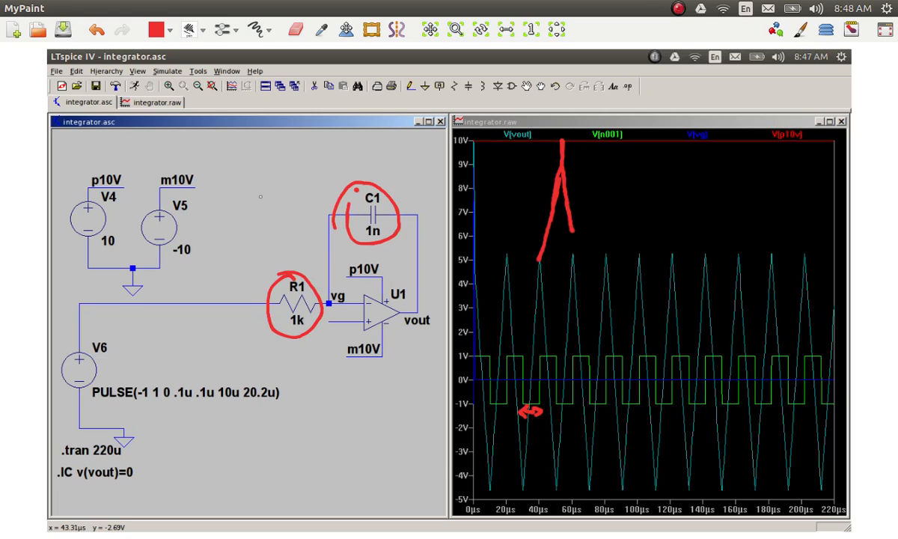